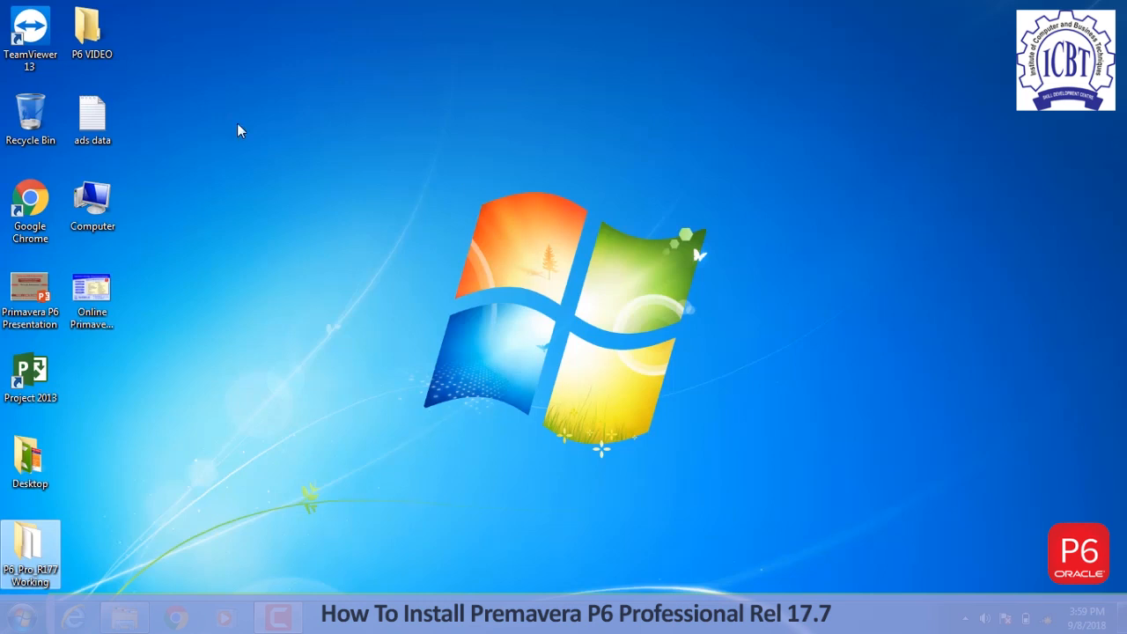
- Open the P6_Pro_R177 Working folder full-screen and launch the P6 Professional setup
double_click(49, 572)
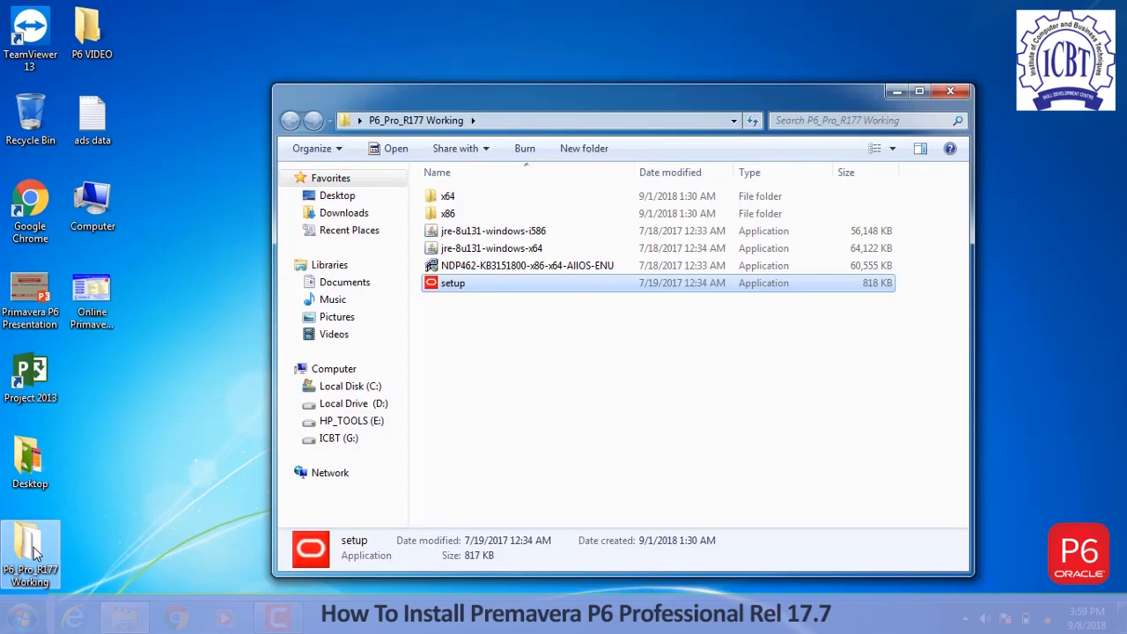
left_click(918, 93)
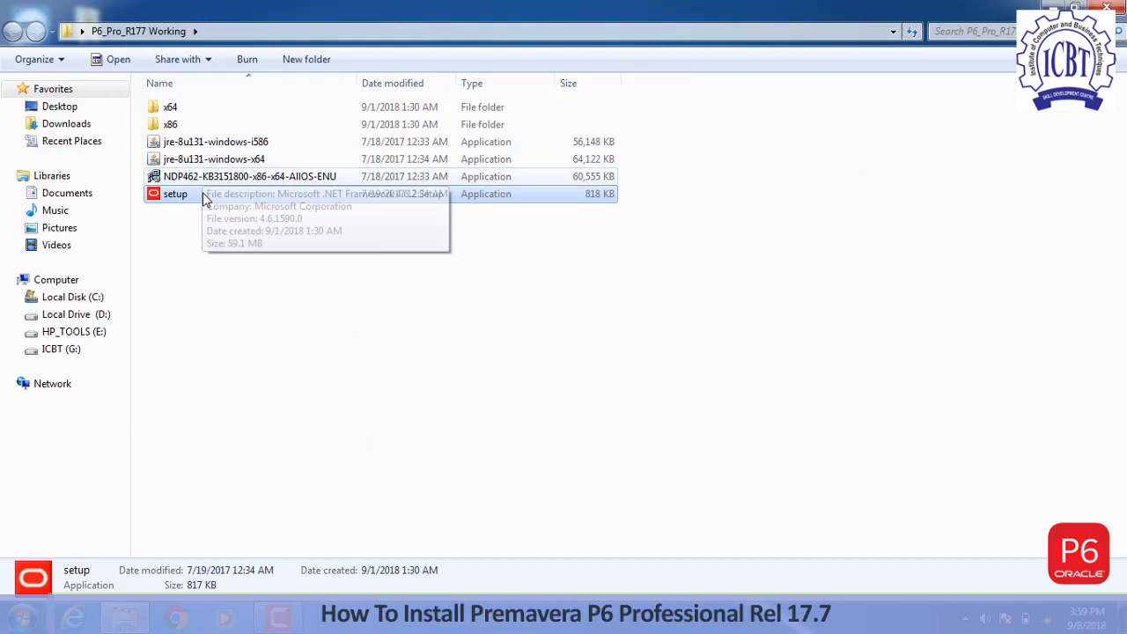
double_click(176, 194)
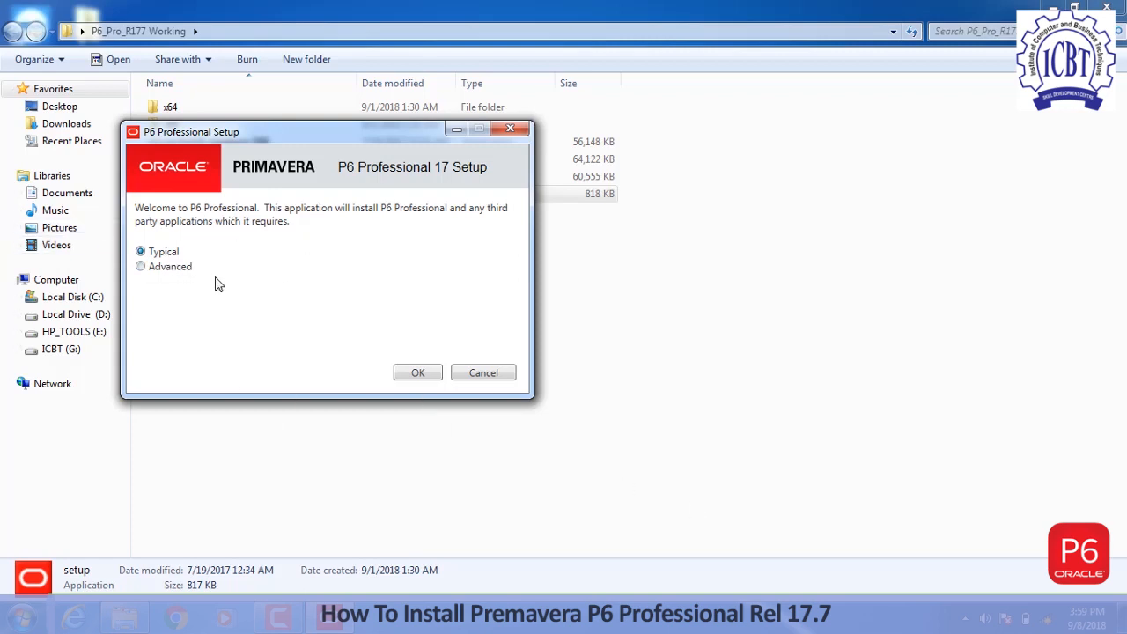
- Start the Typical installation of P6 Professional 17 and close the Explorer window behind it
left_click(409, 373)
left_click(403, 375)
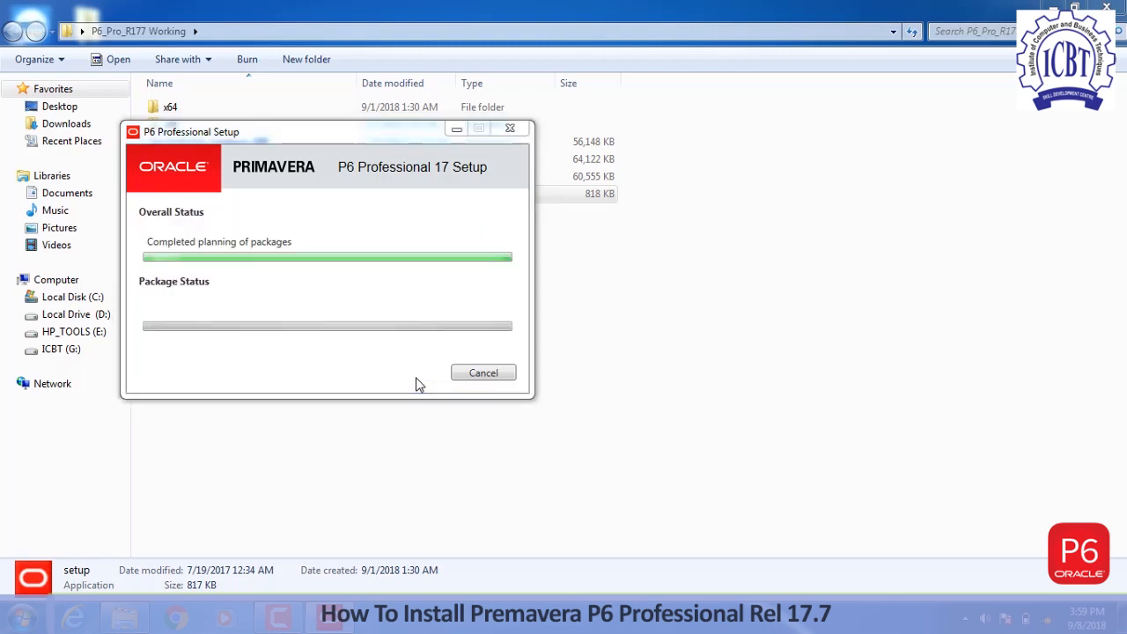
left_click(1111, 8)
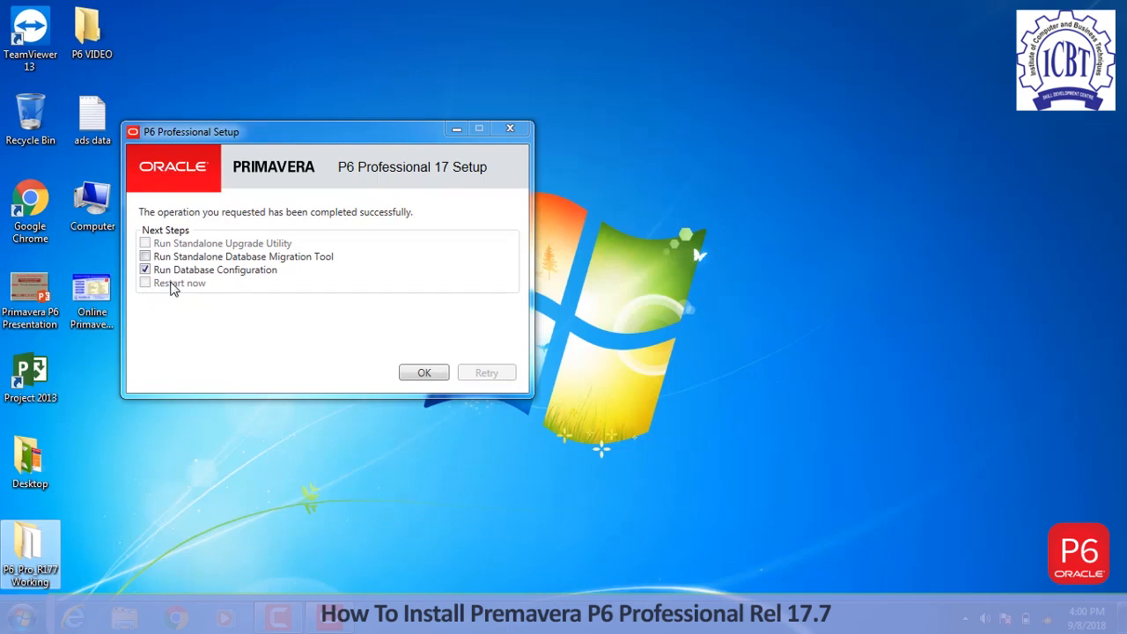
- Run Database Configuration with the P6 Pro Standalone (SQLite) driver for alias PMDB
left_click(422, 373)
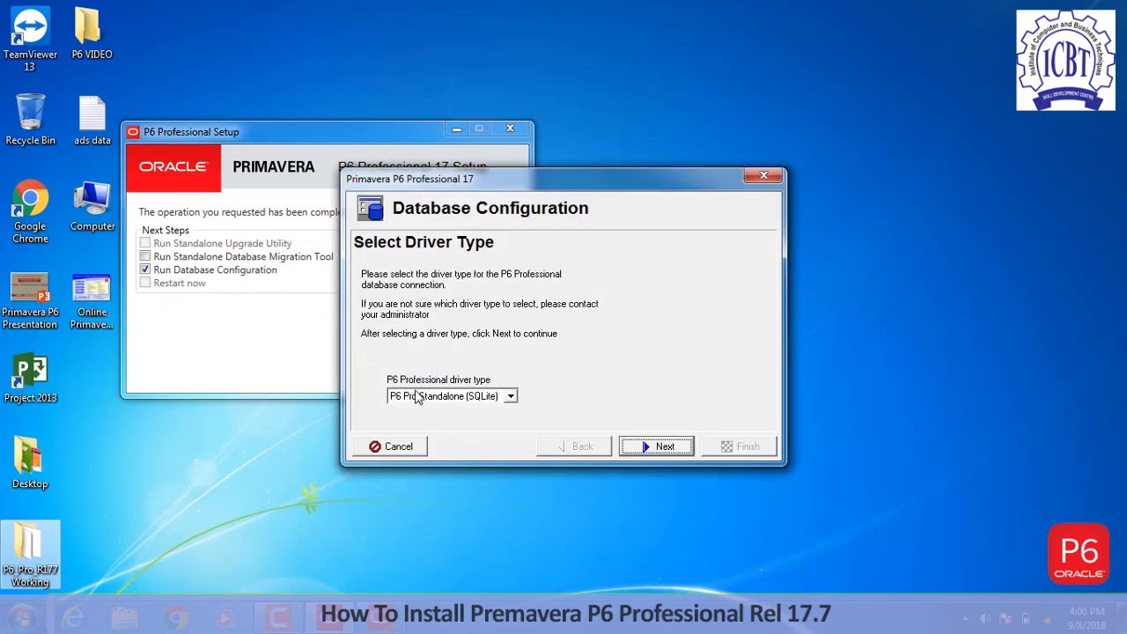
left_click(509, 397)
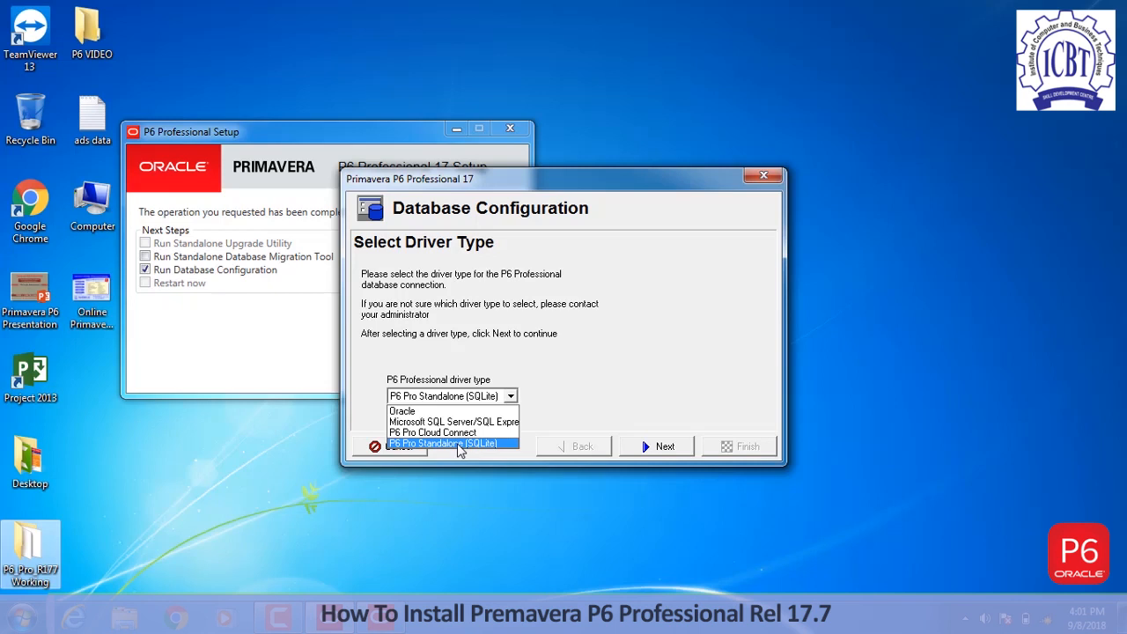
left_click(432, 444)
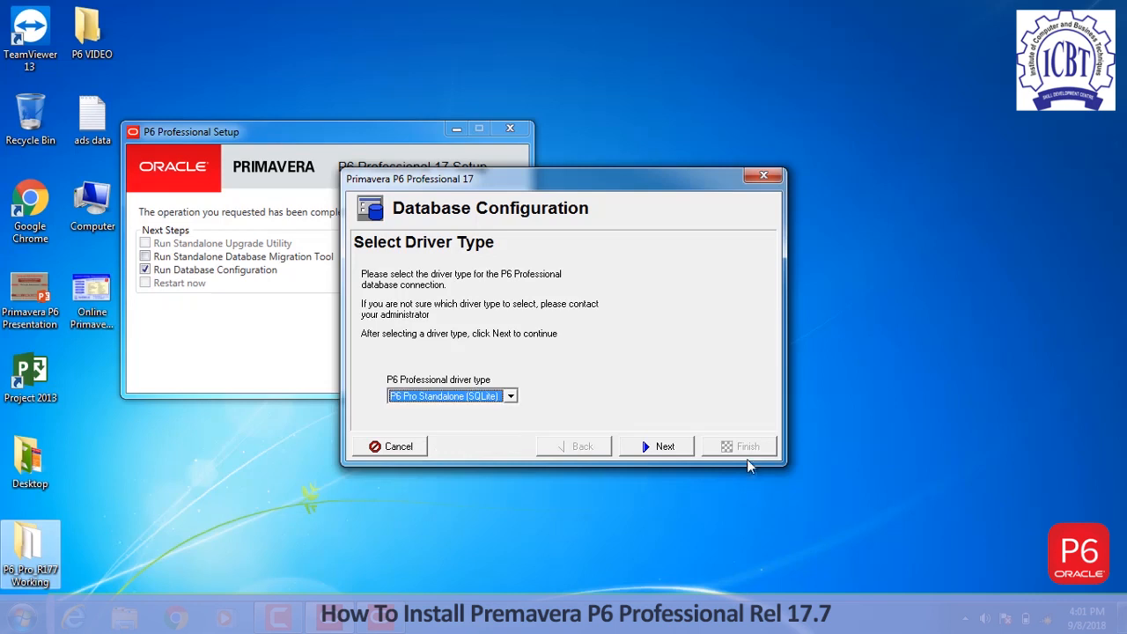
left_click(671, 449)
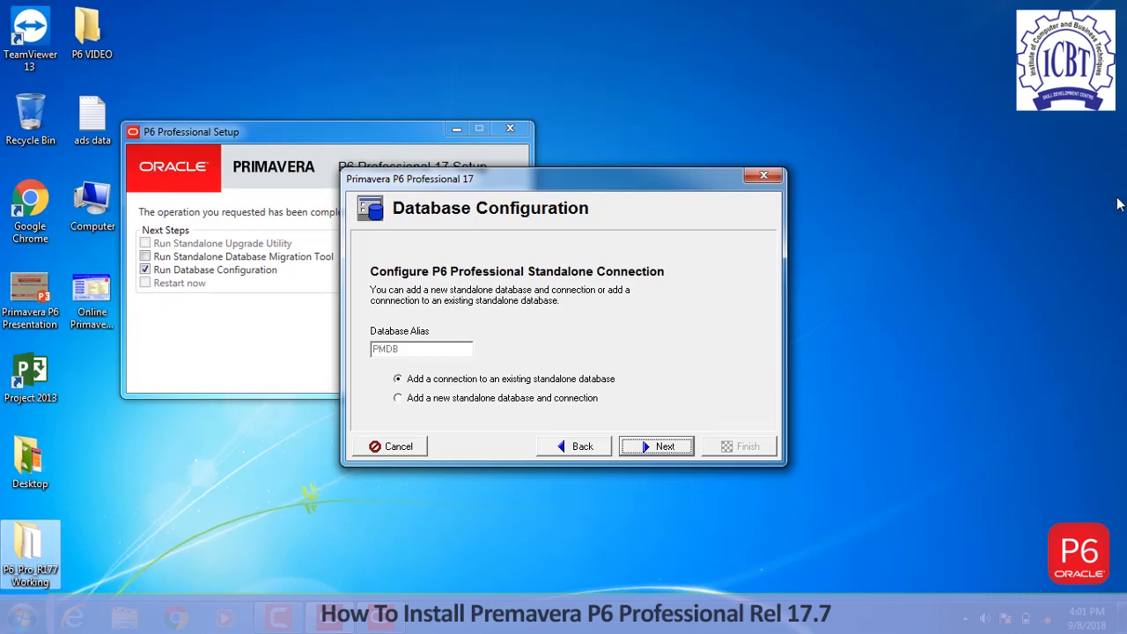
- Add a new standalone database and set and confirm the admin password
left_click(460, 404)
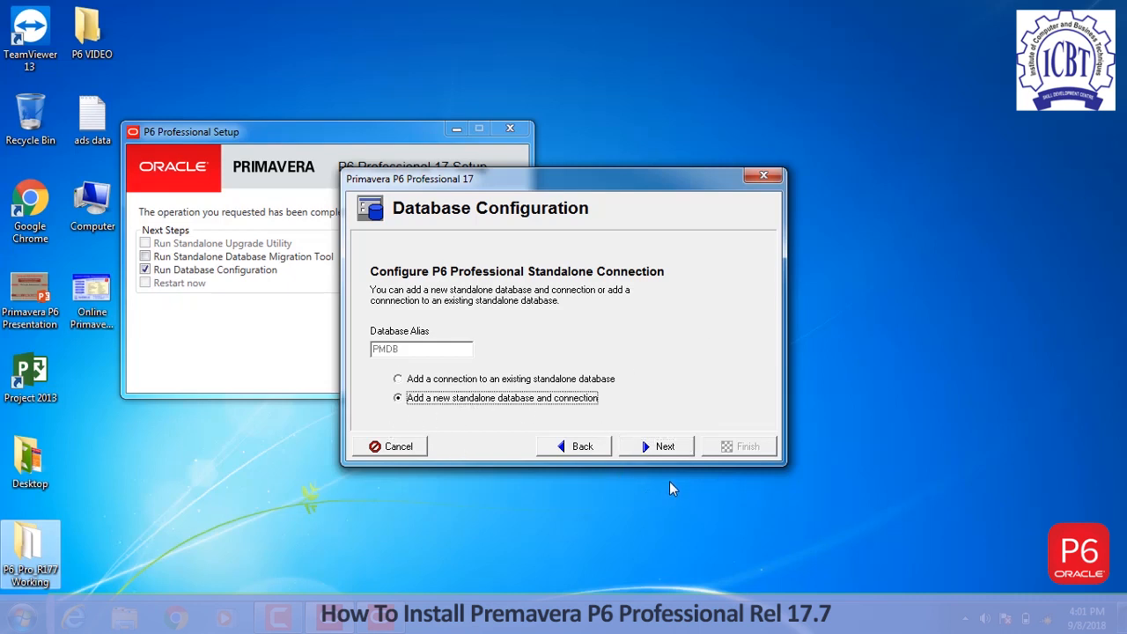
left_click(662, 447)
left_click(441, 412)
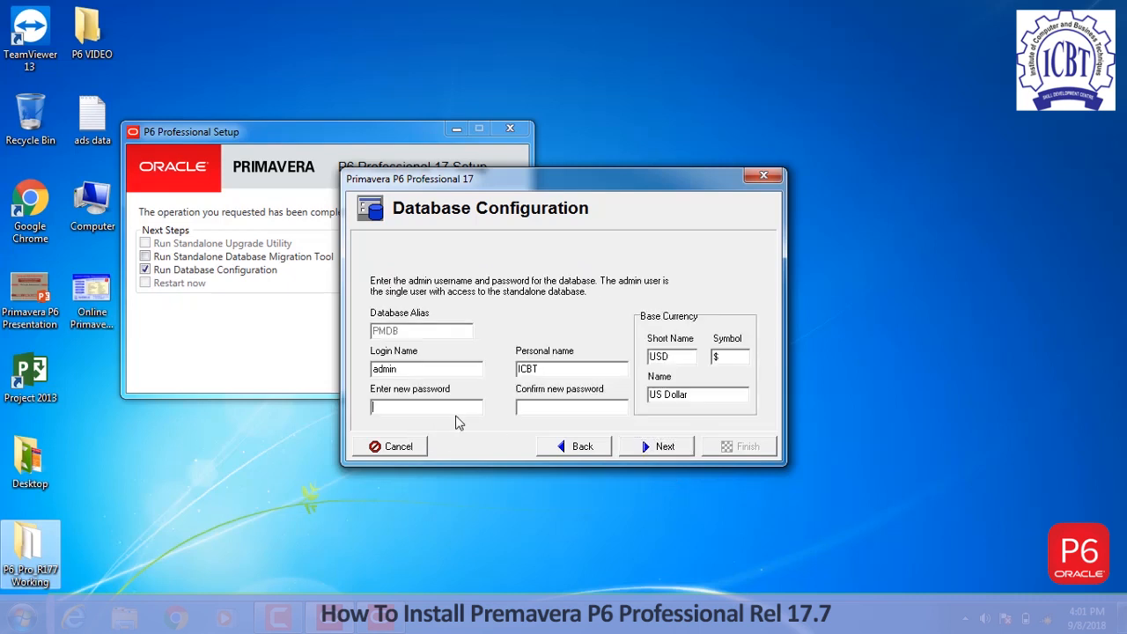
type("*****")
key("Tab")
type("*****")
left_click(649, 447)
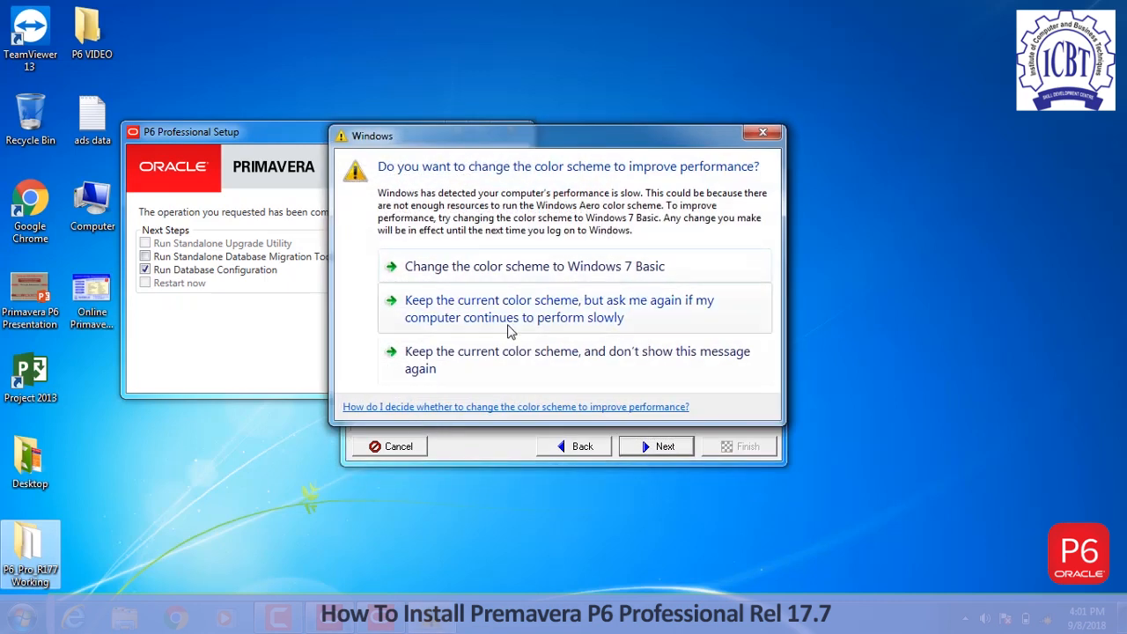
- Keep the current color scheme, uncheck Load Sample Data, and browse for the database file location
left_click(713, 254)
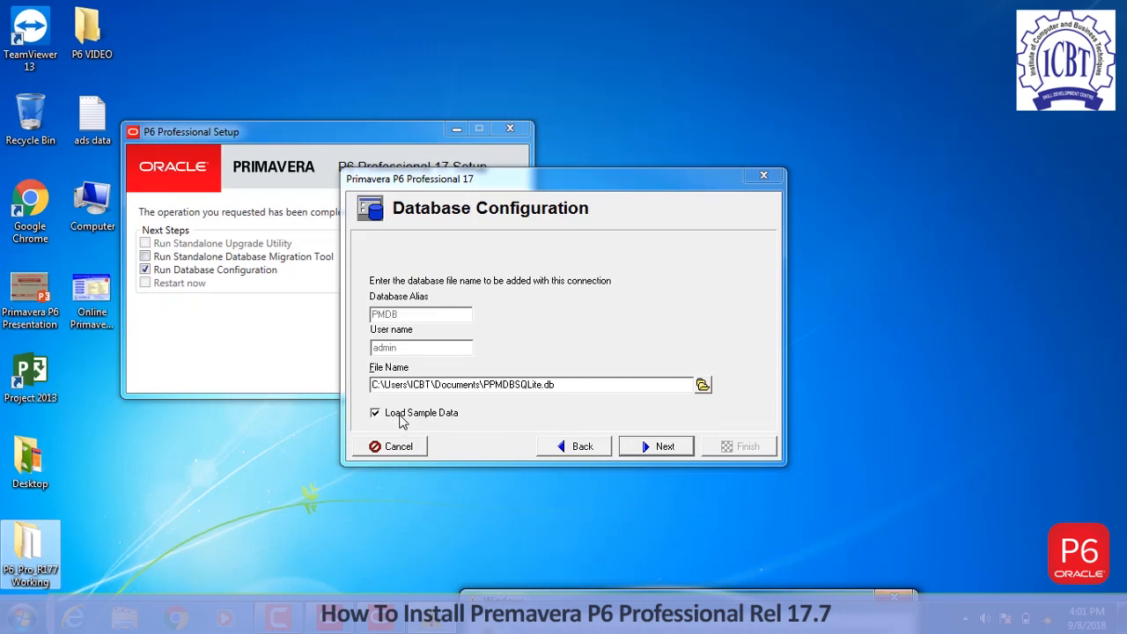
left_click(401, 415)
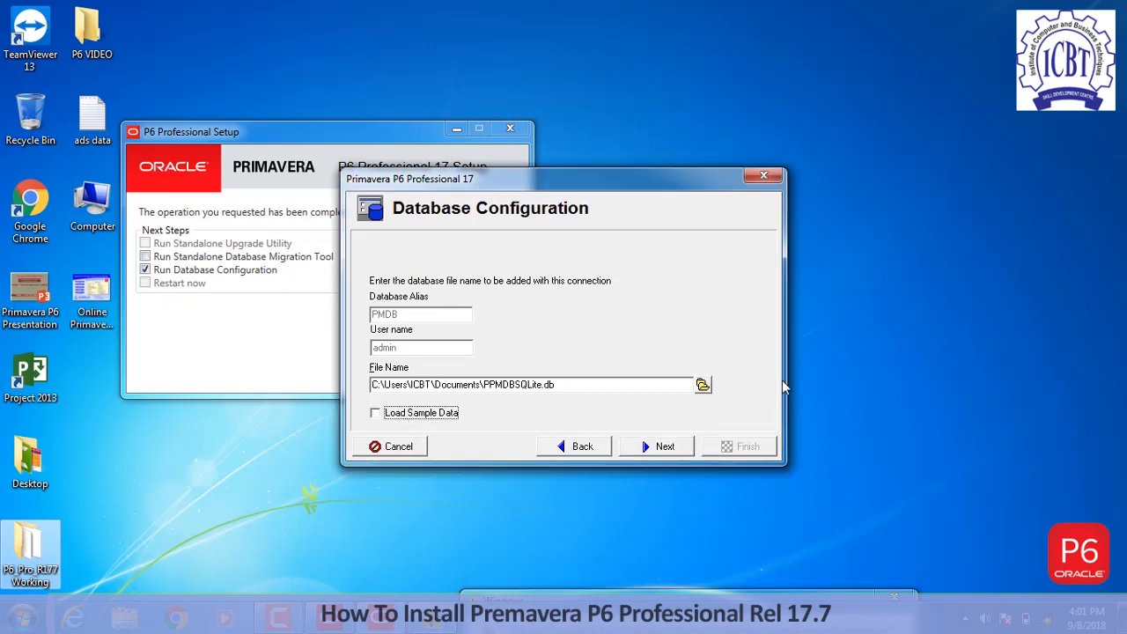
left_click(702, 385)
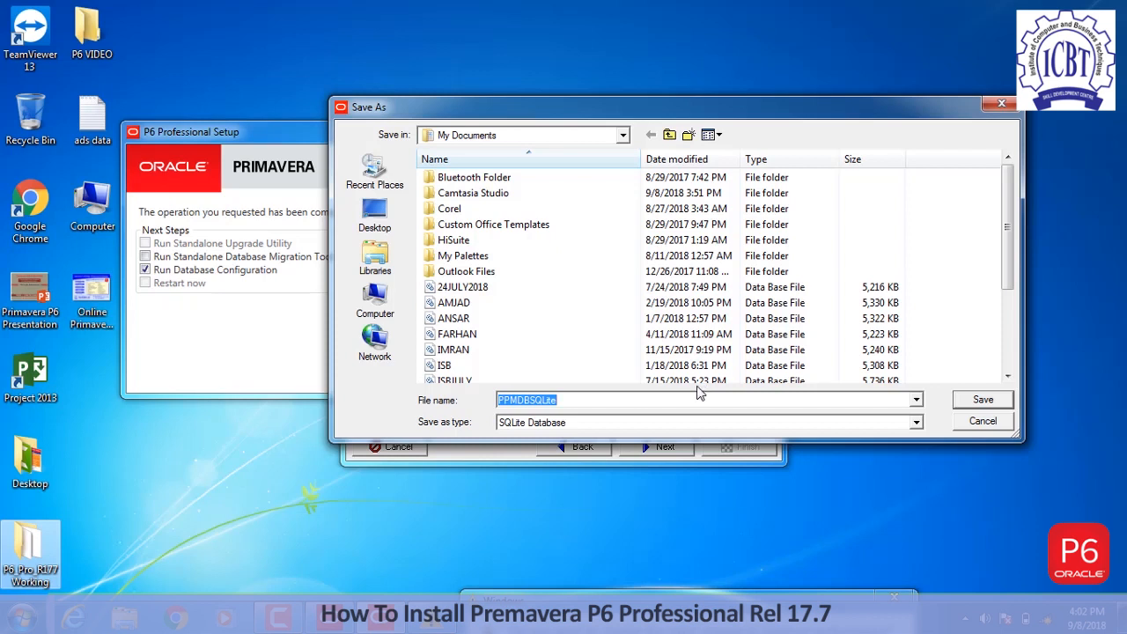
- Point the Save As window to the HP_TOOLS (E:) drive and name the file PMDB.db
left_click_drag(1012, 279, 1012, 325)
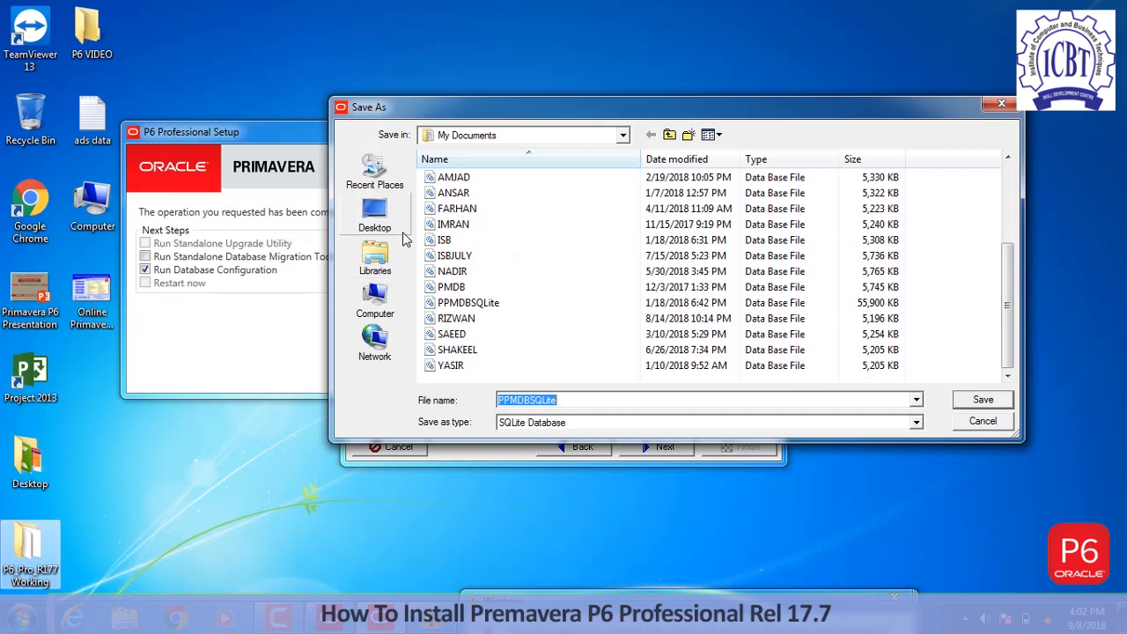
left_click(375, 300)
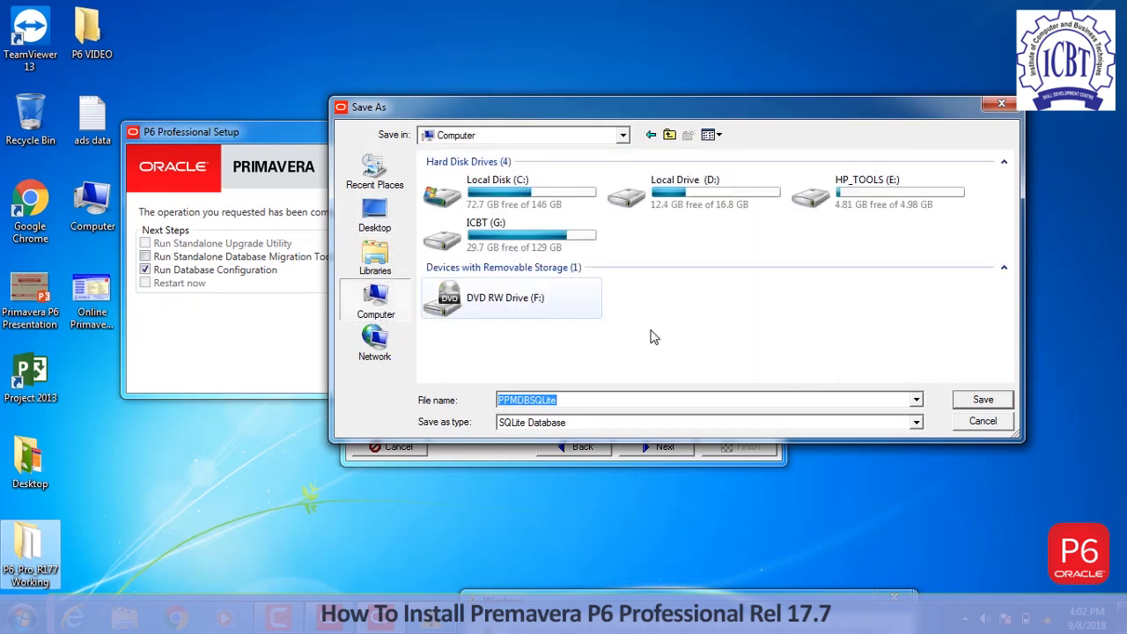
double_click(858, 212)
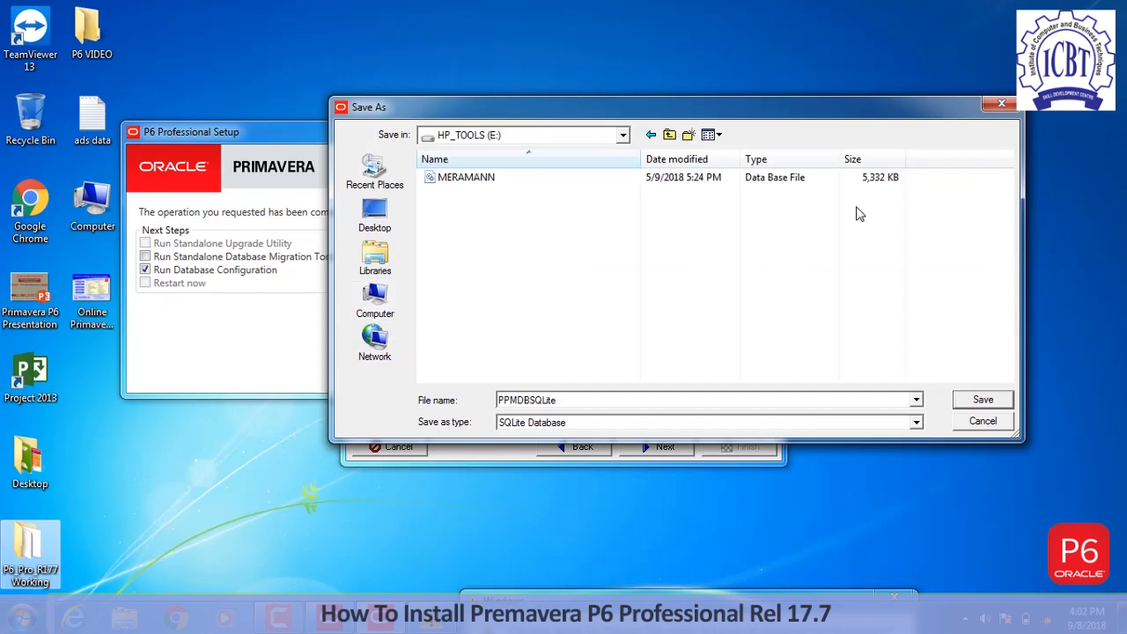
double_click(610, 402)
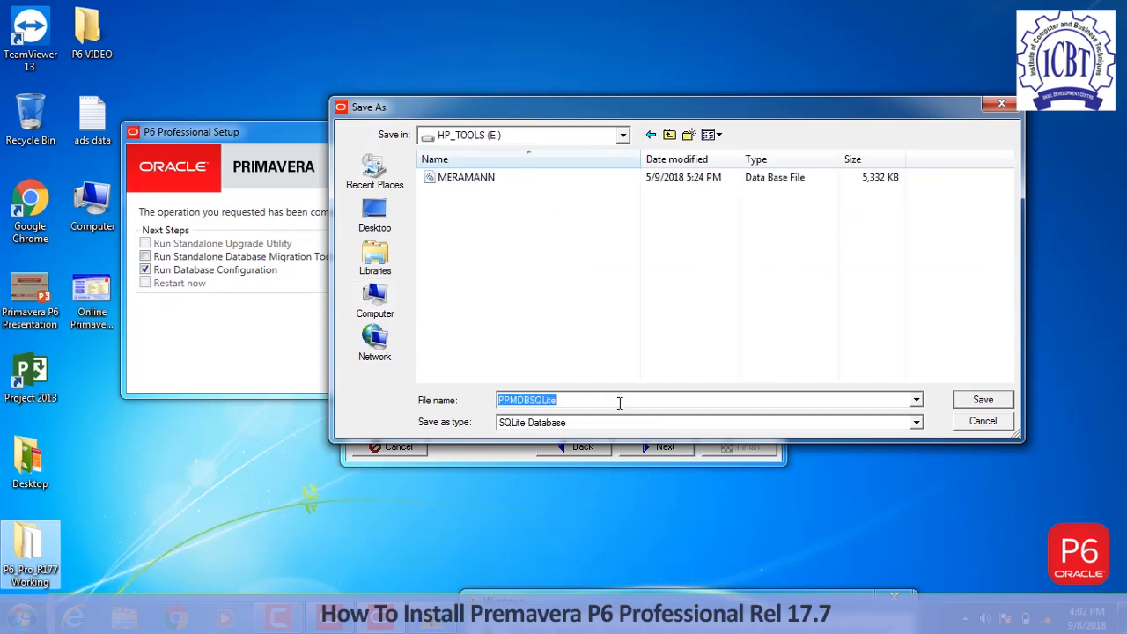
type("P")
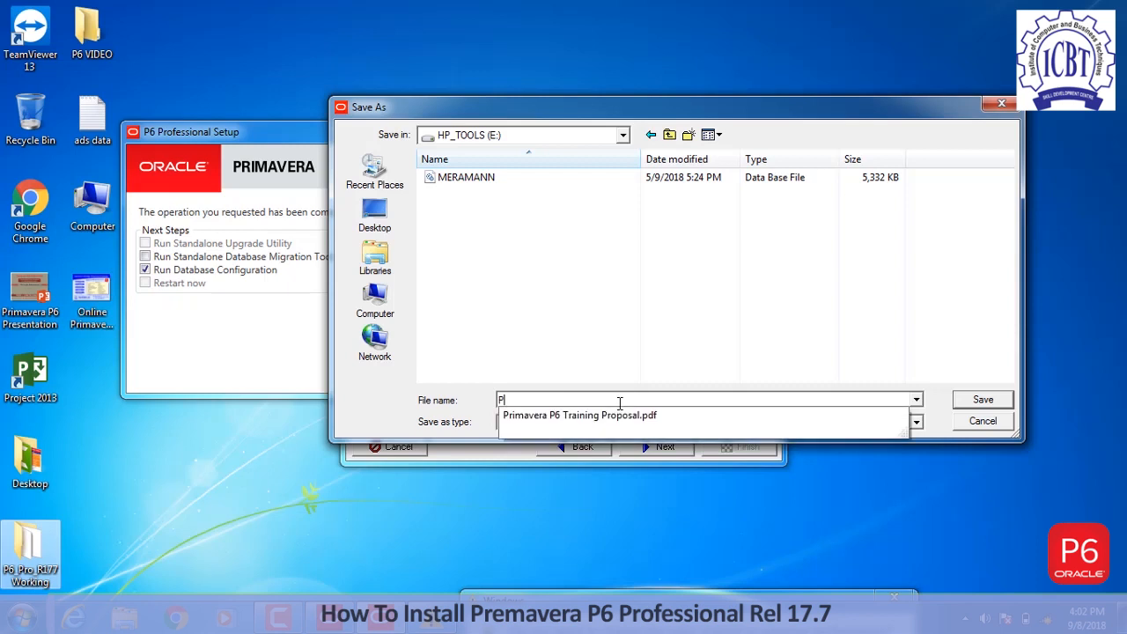
type("MDB")
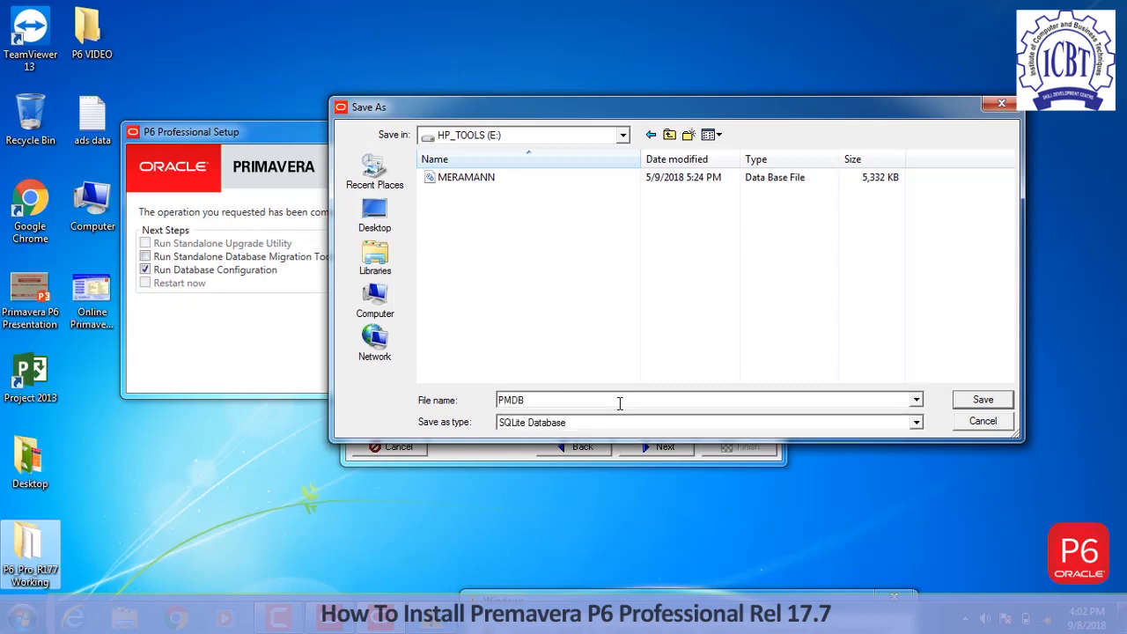
type(".D")
key("BackSpace")
type("db")
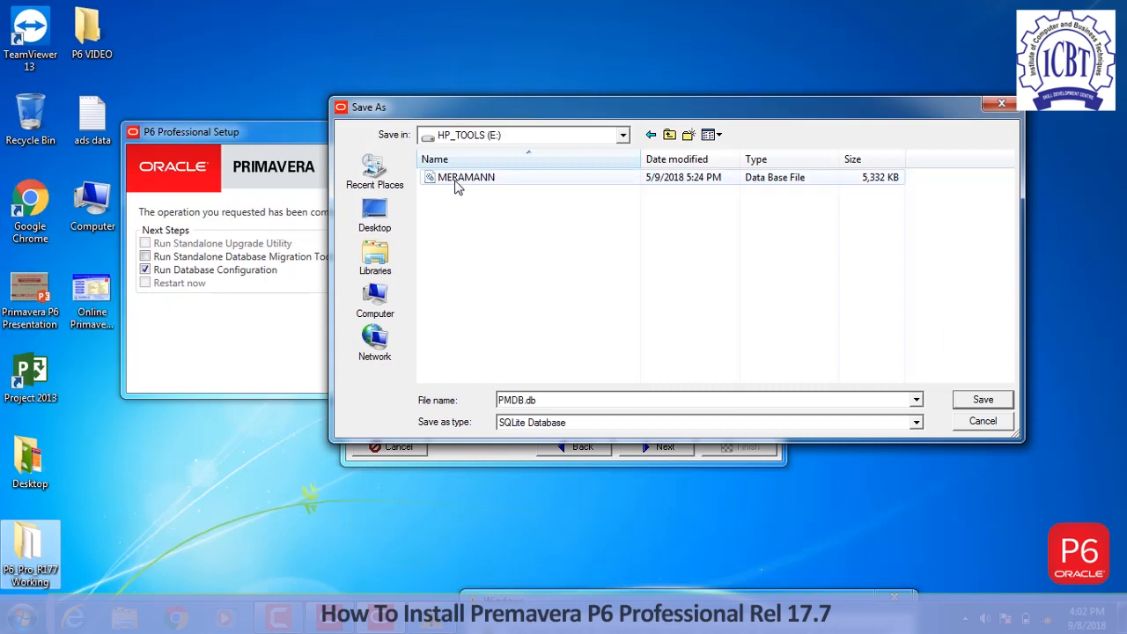
- Save E:\PMDB.db, create the PMDB connection, close setup, and bring up the Start menu
left_click(983, 400)
left_click(656, 453)
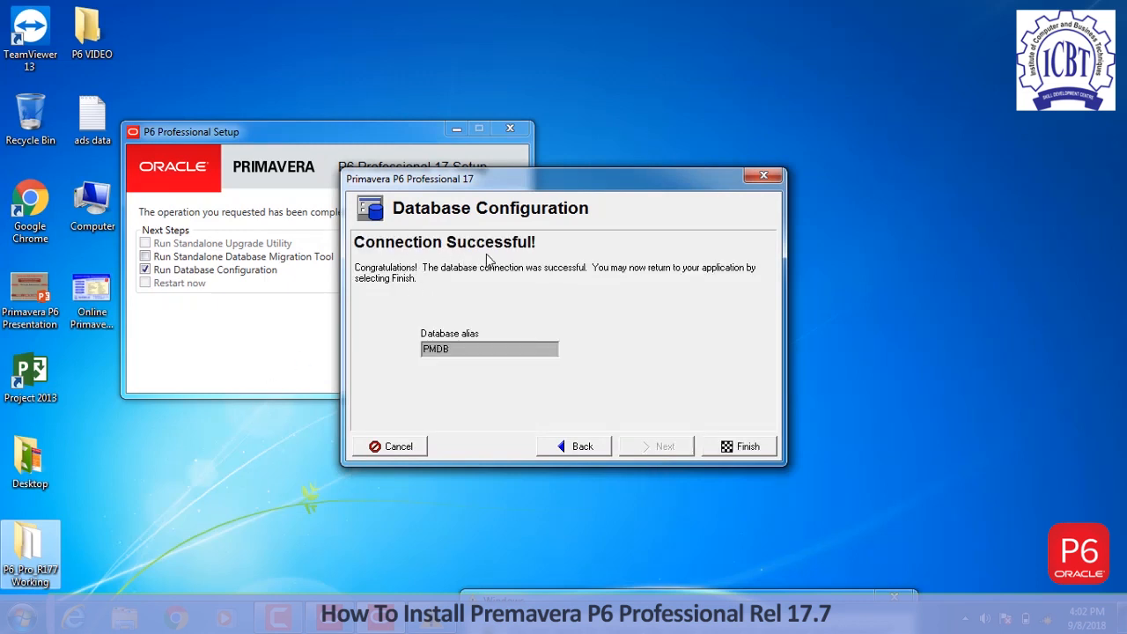
left_click(748, 447)
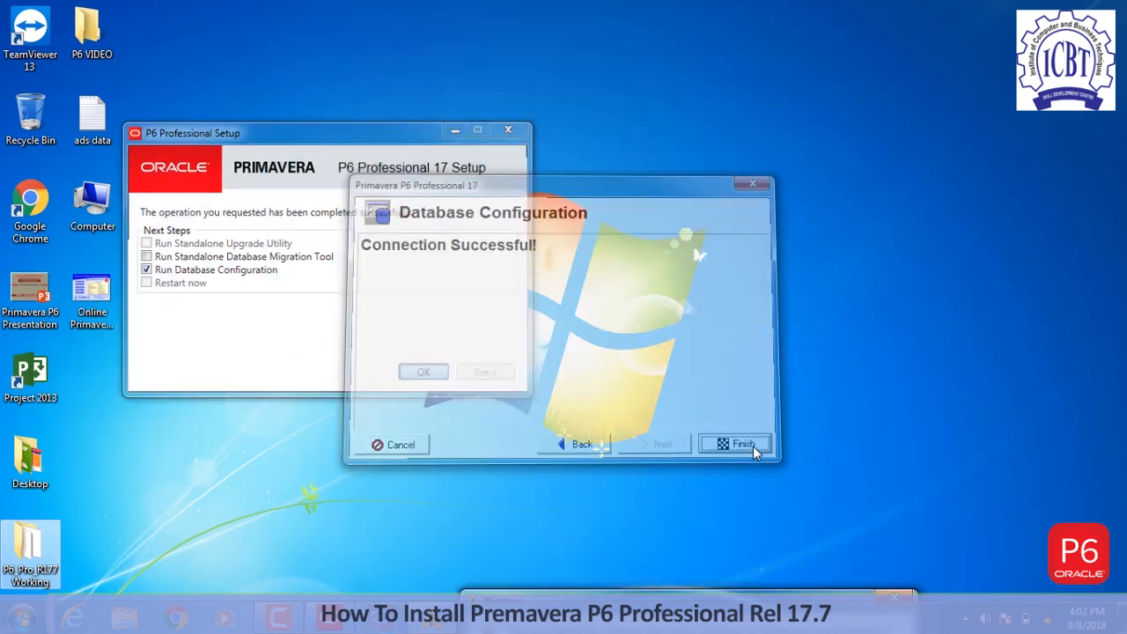
left_click(893, 598)
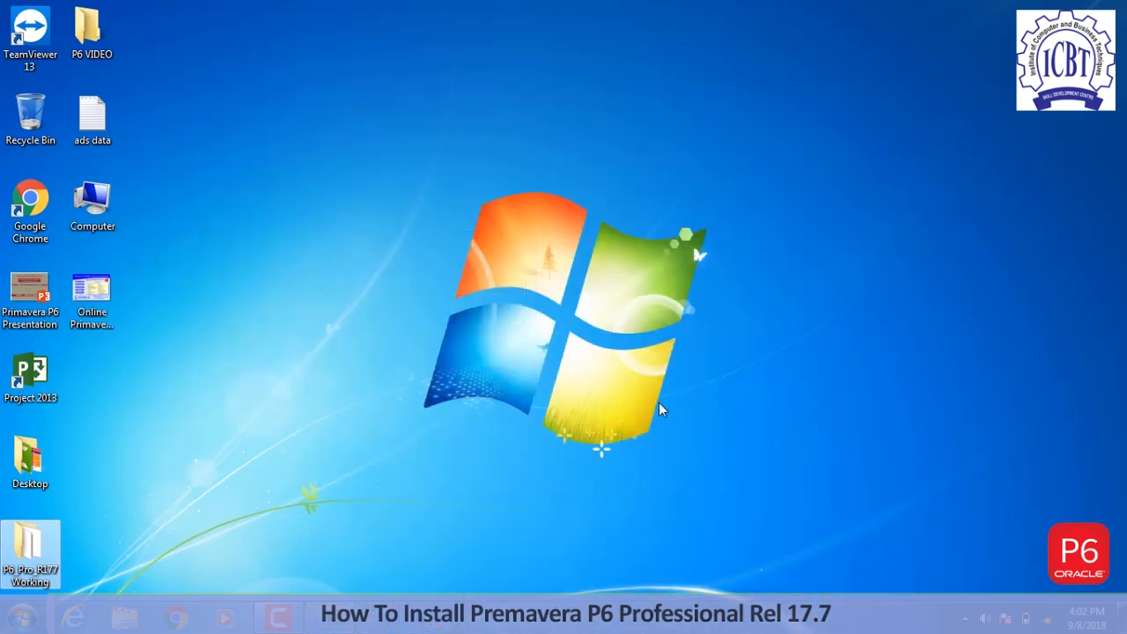
left_click(23, 619)
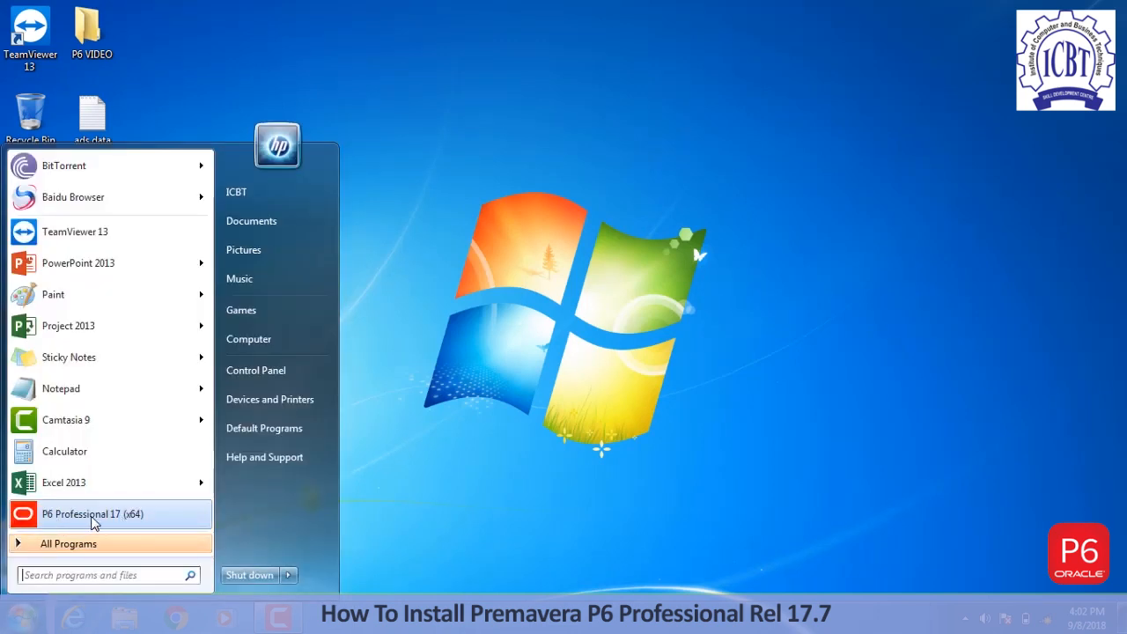
- Launch P6 Professional 17 (x64) and log in to PMDB with the admin password
left_click(102, 519)
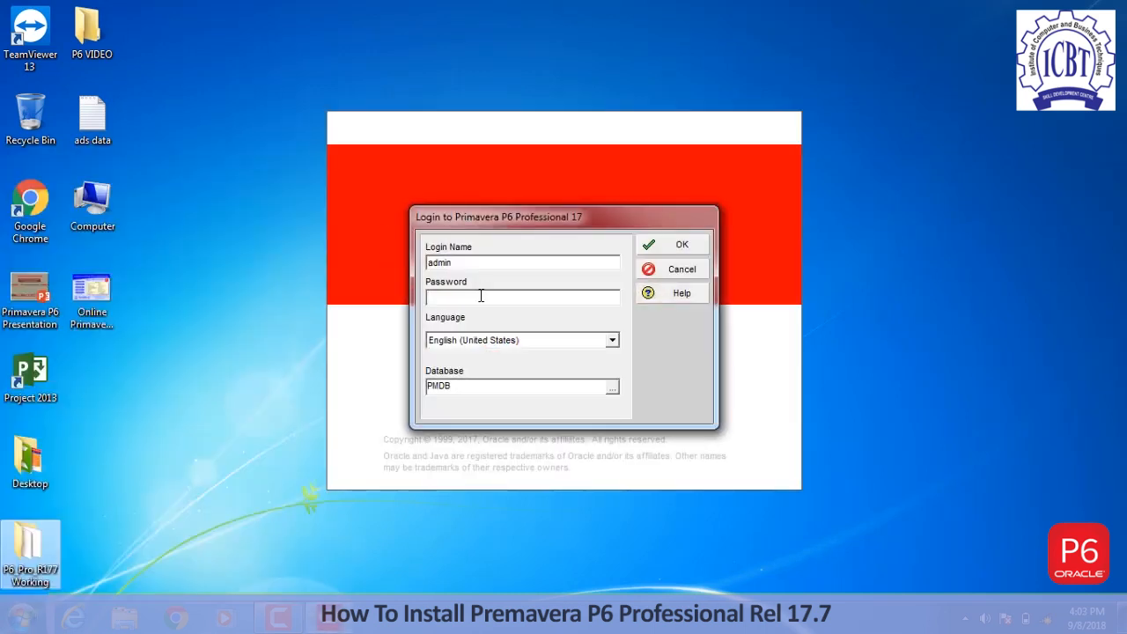
type("adm")
key("BackSpace")
key("BackSpace")
key("BackSpace")
type("admin")
key("Return")
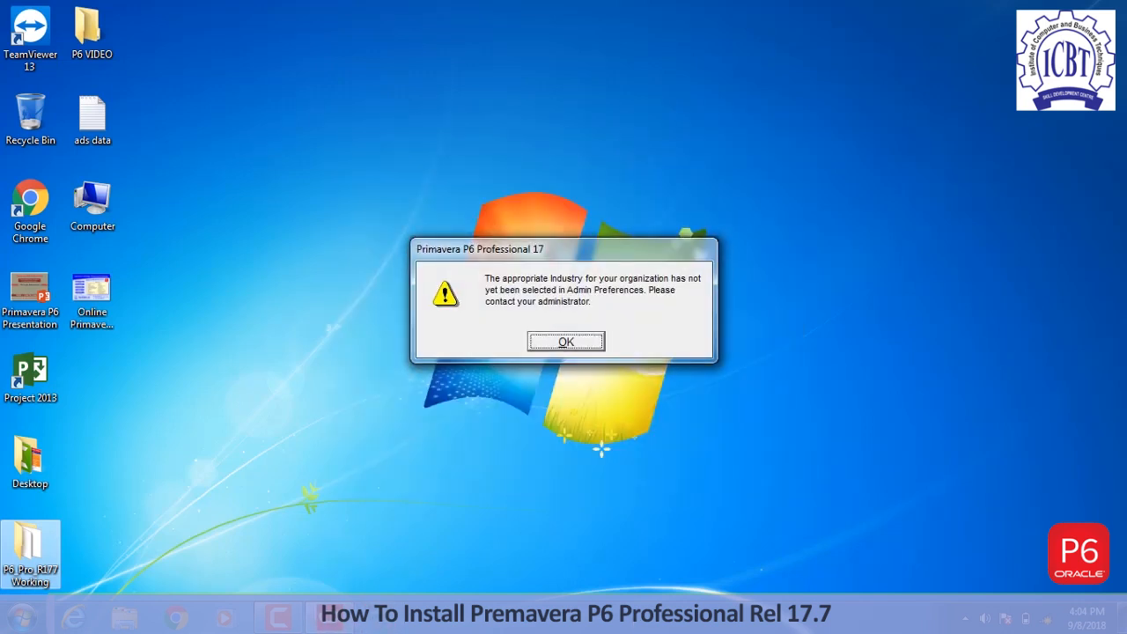
- Dismiss the industry warning and confirm in the About box that the release is 17.7.0
left_click(551, 345)
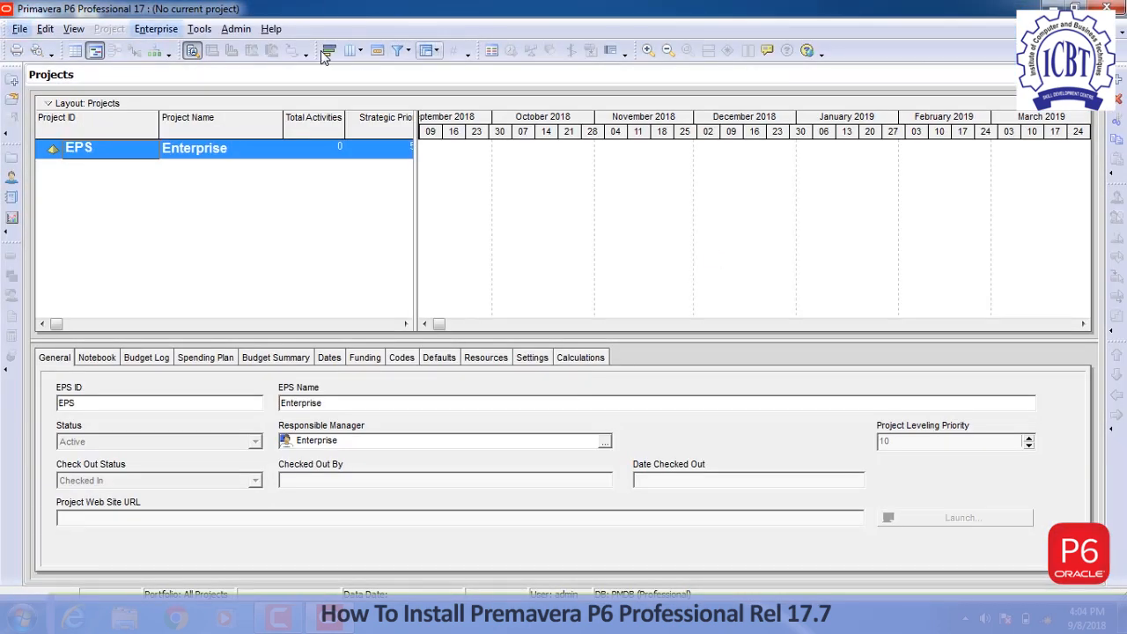
left_click(271, 29)
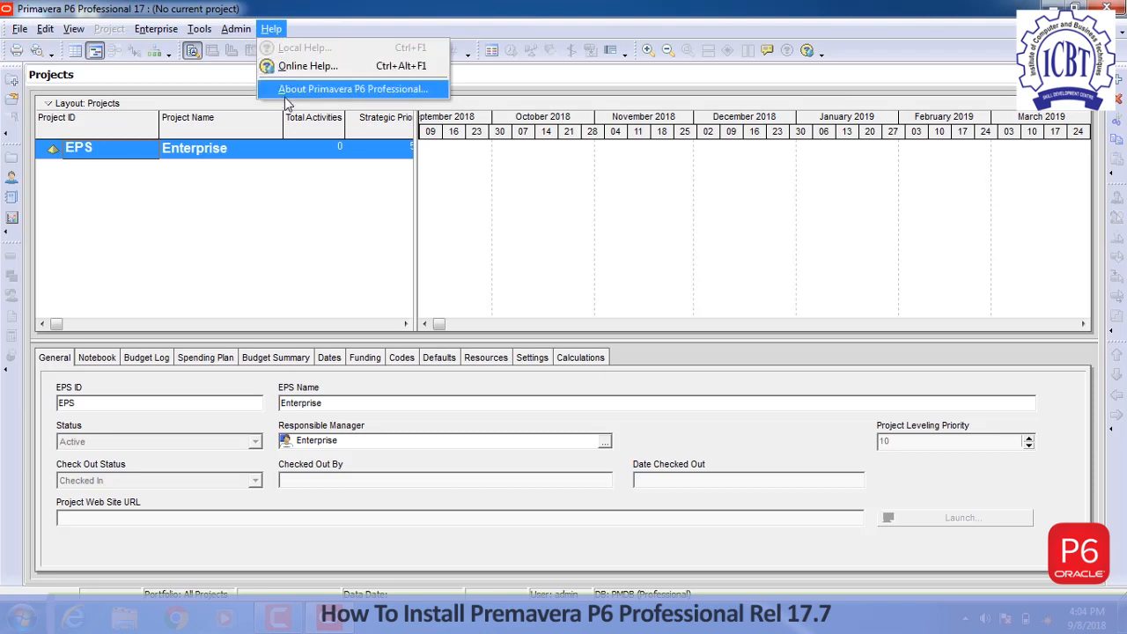
left_click(288, 89)
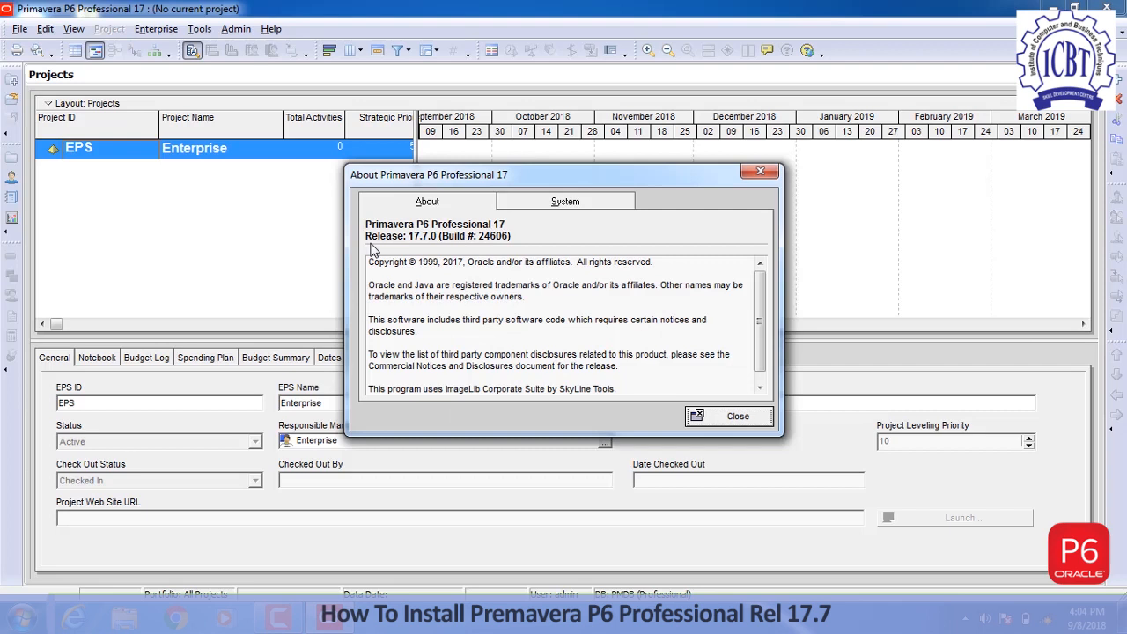
left_click(696, 416)
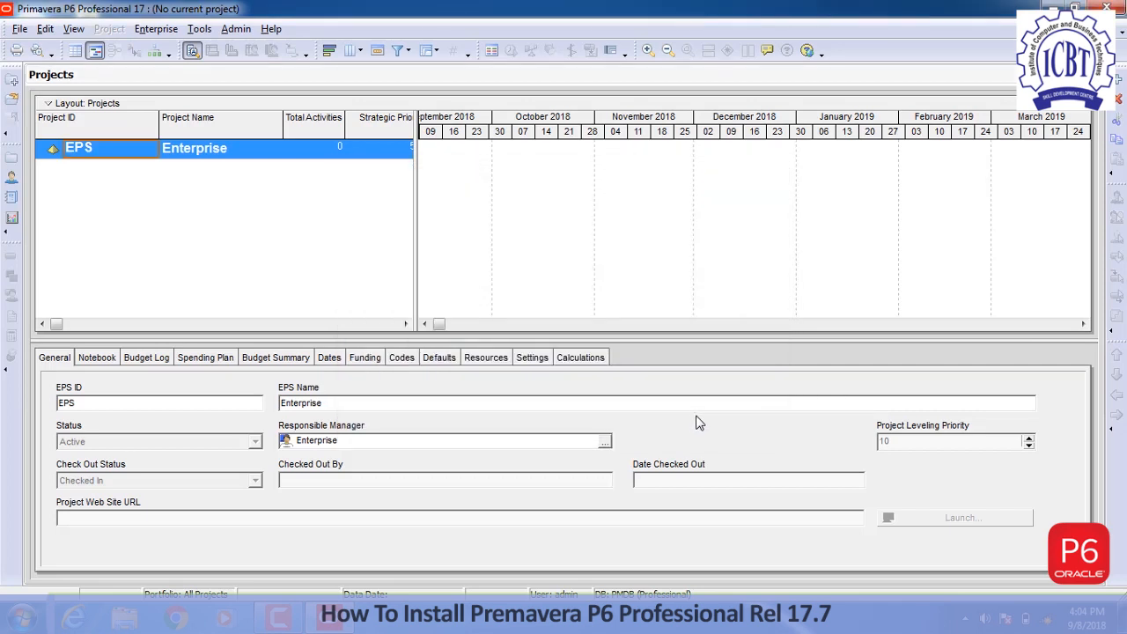